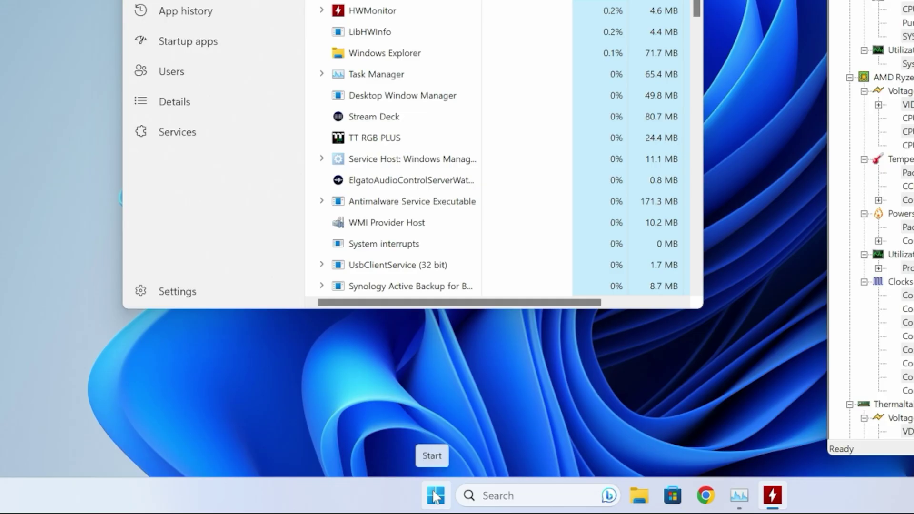
Step: Open Task Manager from the Win+X menu, with CC_Engine_x64 leading the process list
{"action": "right_click", "coordinate": [435, 496]}
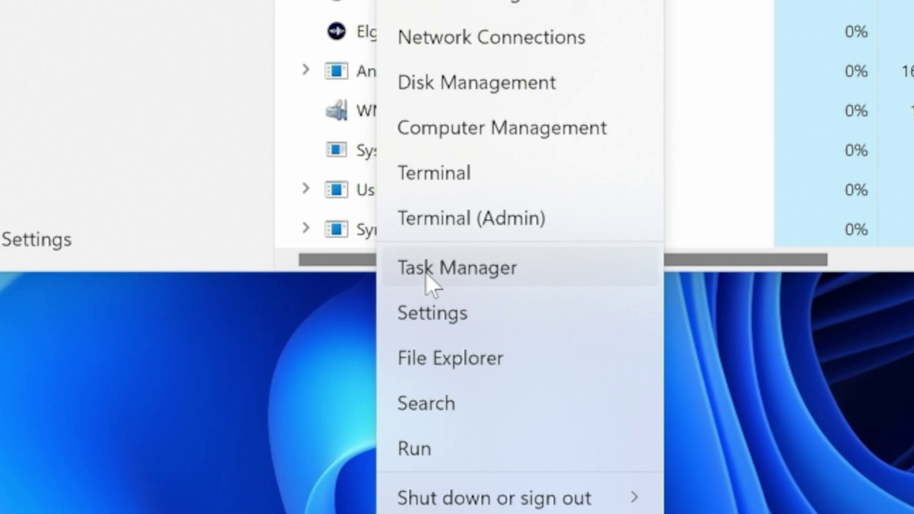
{"action": "left_click", "coordinate": [388, 312]}
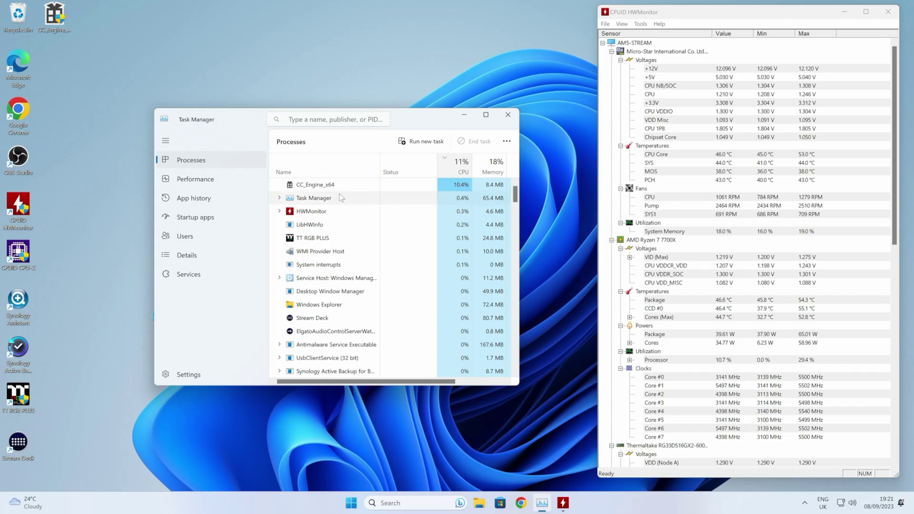
Step: Open CC_Engine_x64's Properties from Task Manager and view Details showing version 3.0.0.55
{"action": "right_click", "coordinate": [264, 277]}
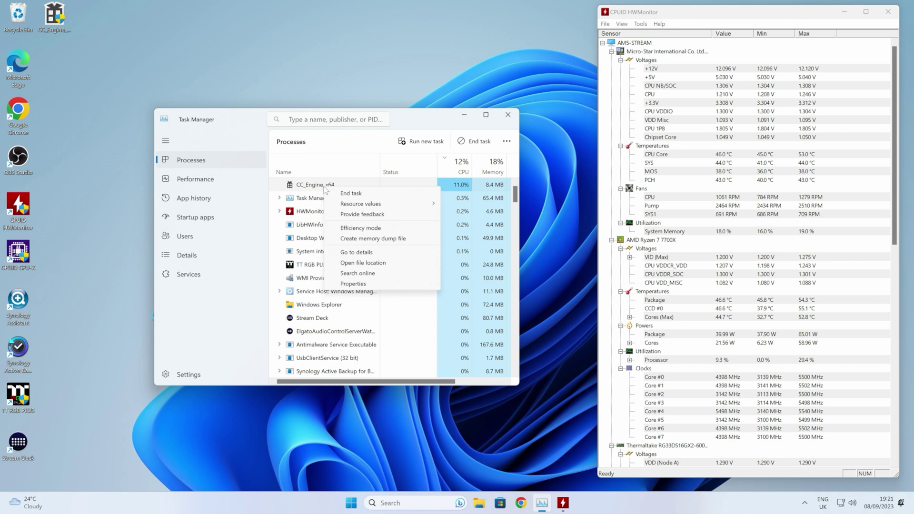
{"action": "left_click", "coordinate": [356, 284]}
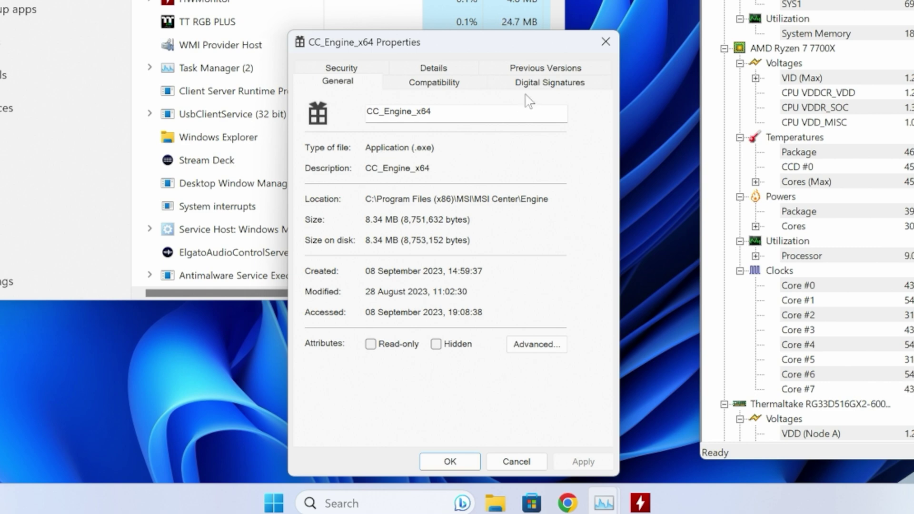
{"action": "left_click", "coordinate": [434, 69]}
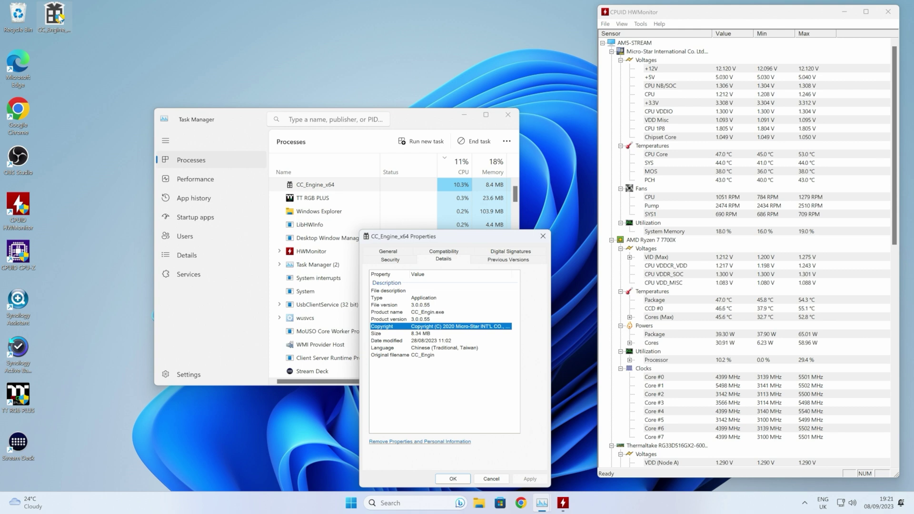
{"action": "left_click", "coordinate": [60, 18]}
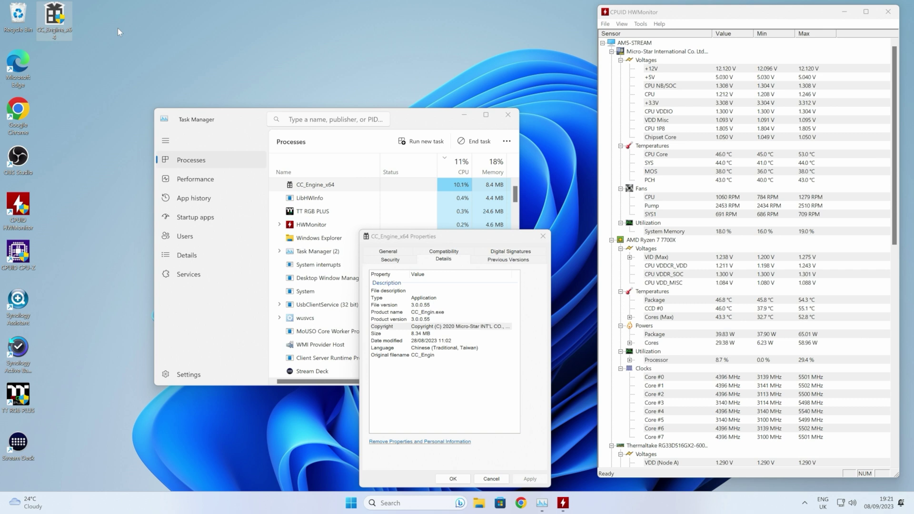
Step: Check that the desktop CC_Engine_x64 copy is version 3.0.0.52
{"action": "mouse_move", "coordinate": [53, 22]}
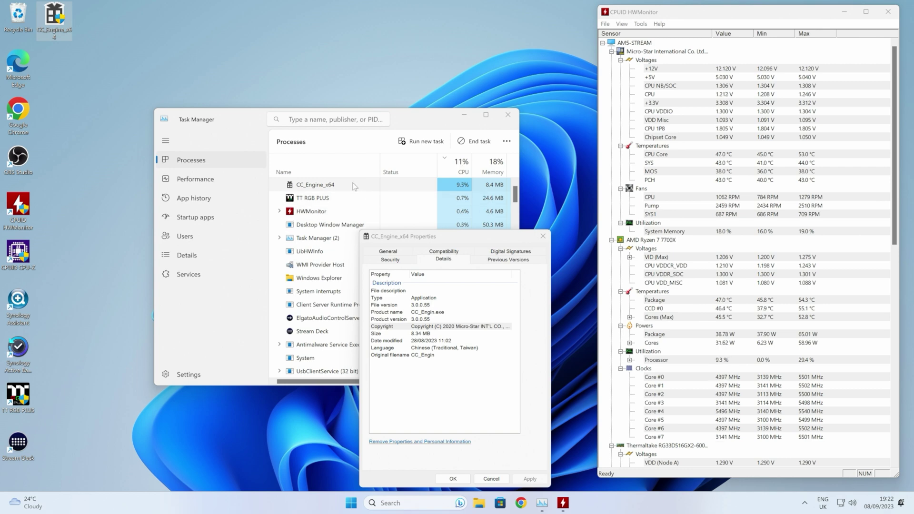
Step: Close the CC_Engine_x64 properties and exit MSI Center from the system tray
{"action": "left_click", "coordinate": [543, 236]}
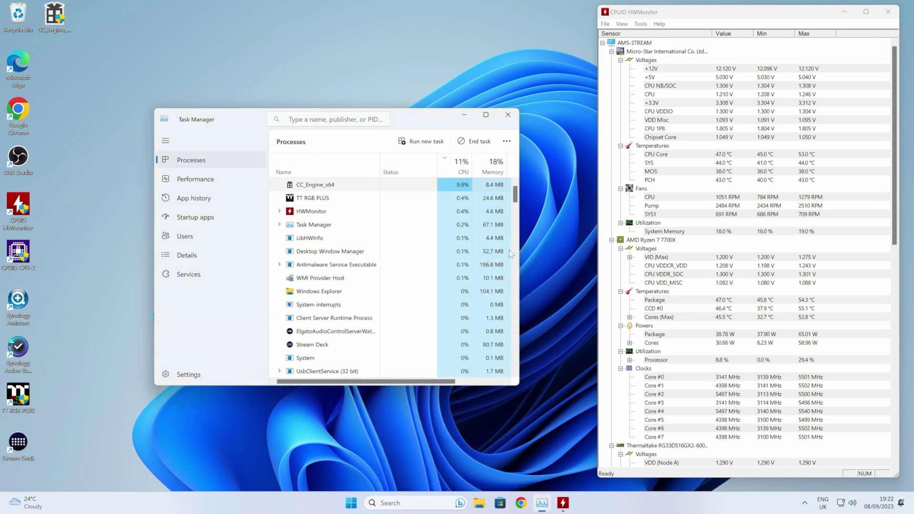
{"action": "left_click", "coordinate": [805, 504]}
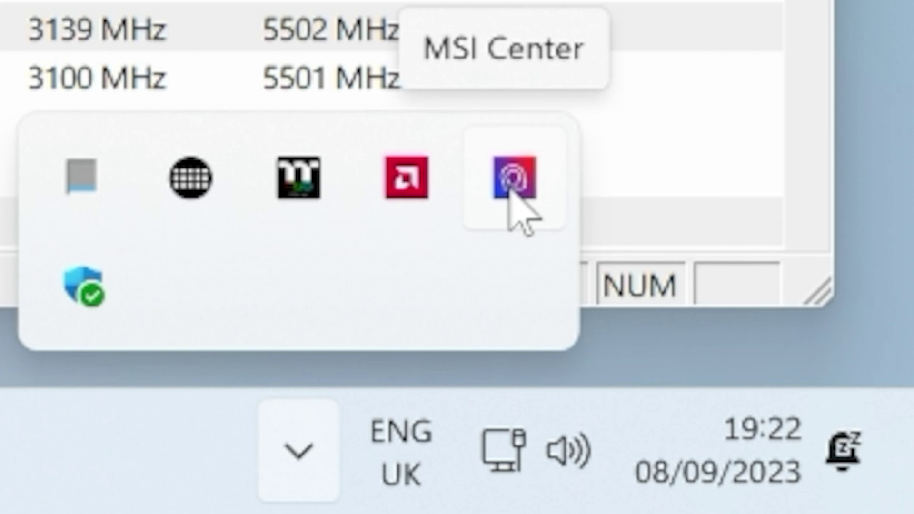
{"action": "right_click", "coordinate": [516, 200]}
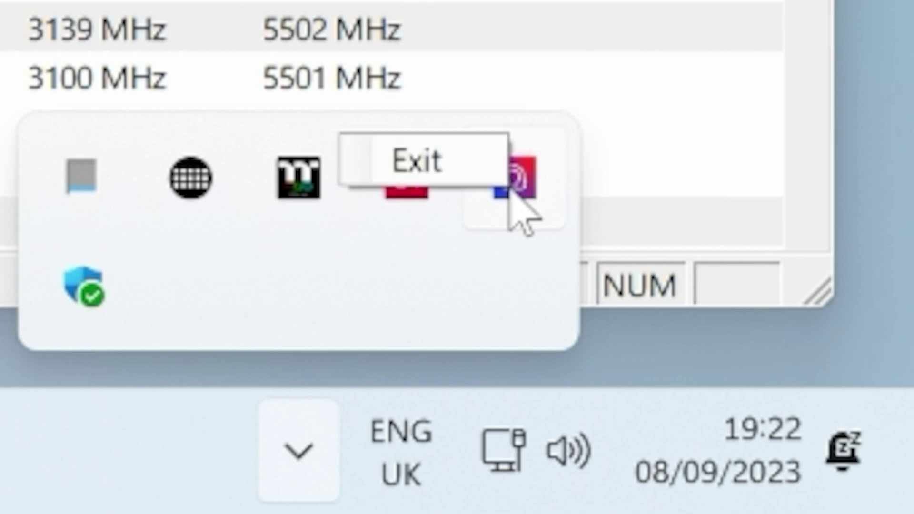
{"action": "left_click", "coordinate": [419, 162]}
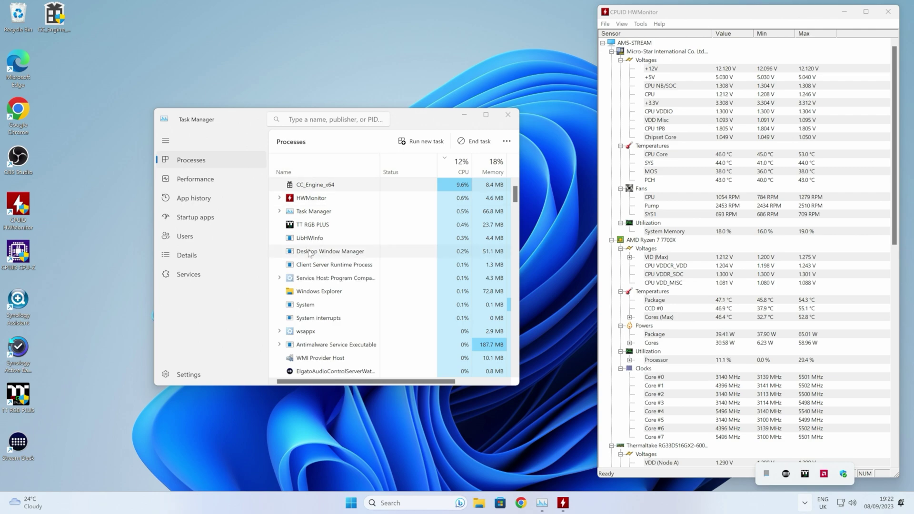
Step: Re-sort the process list by name, descending, then by CPU, with CC_Engine_x64 on top
{"action": "scroll", "coordinate": [316, 302], "scroll_direction": "down", "scroll_amount": 1}
{"action": "scroll", "coordinate": [316, 302], "scroll_direction": "down", "scroll_amount": 3}
{"action": "scroll", "coordinate": [313, 319], "scroll_direction": "up", "scroll_amount": 4}
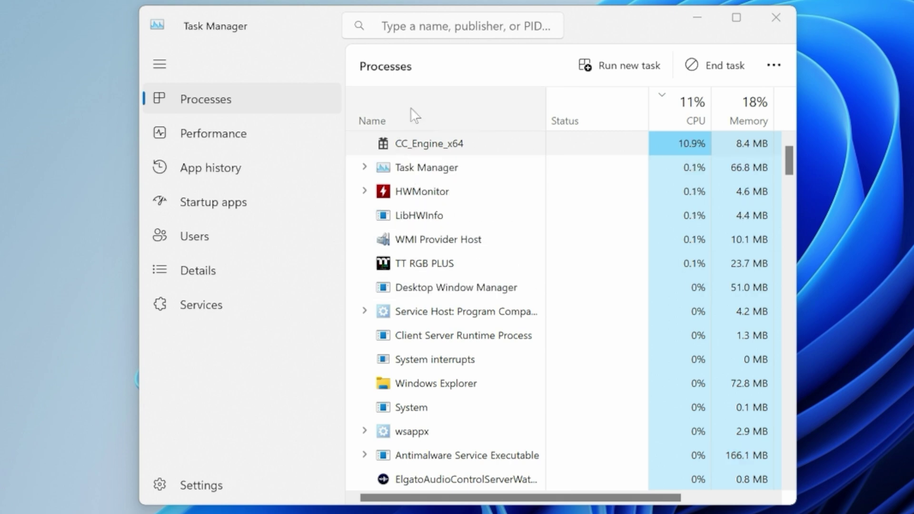
{"action": "left_click", "coordinate": [414, 120]}
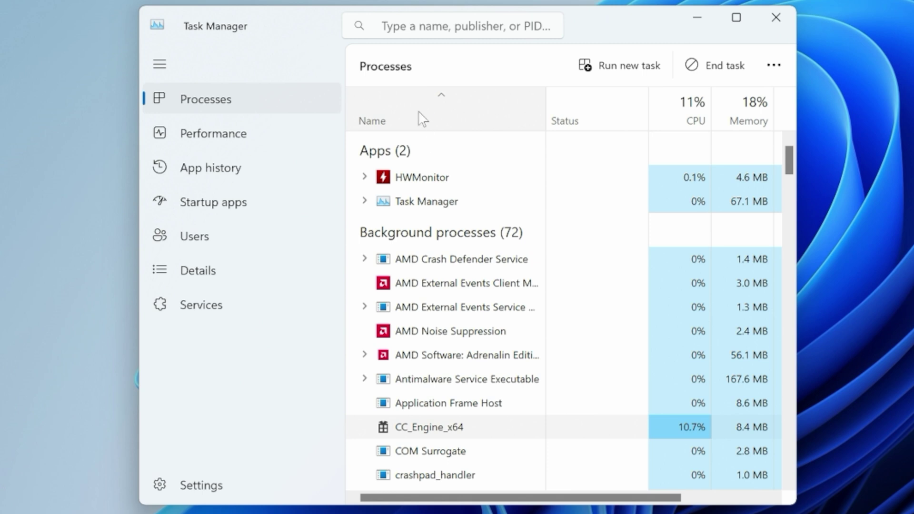
{"action": "left_click", "coordinate": [424, 122]}
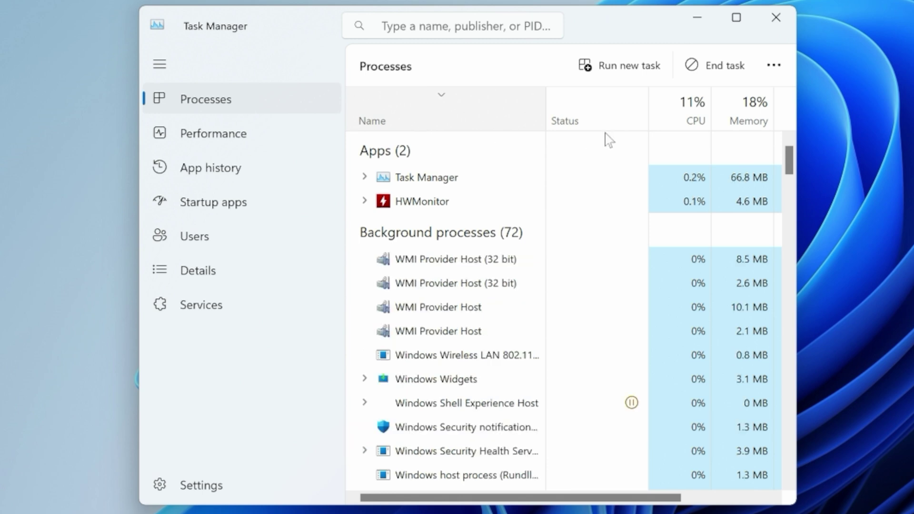
{"action": "left_click", "coordinate": [686, 122]}
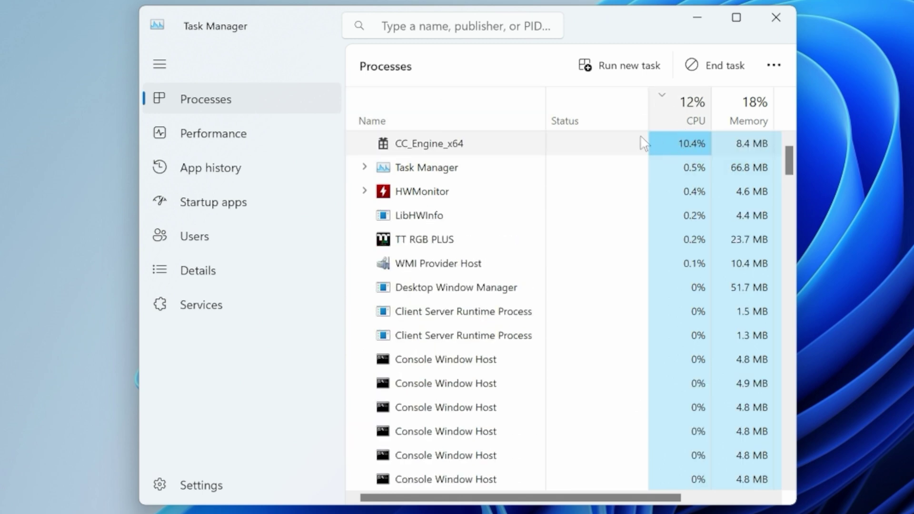
Step: End the CC_Engine_x64 task, leaving LibHWInfo leading the list at 1.7% CPU
{"action": "right_click", "coordinate": [436, 151]}
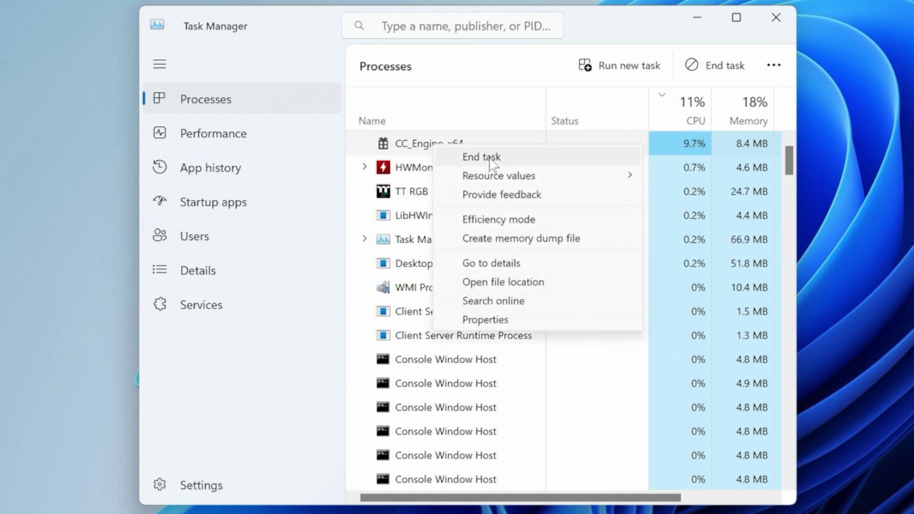
{"action": "left_click", "coordinate": [491, 162]}
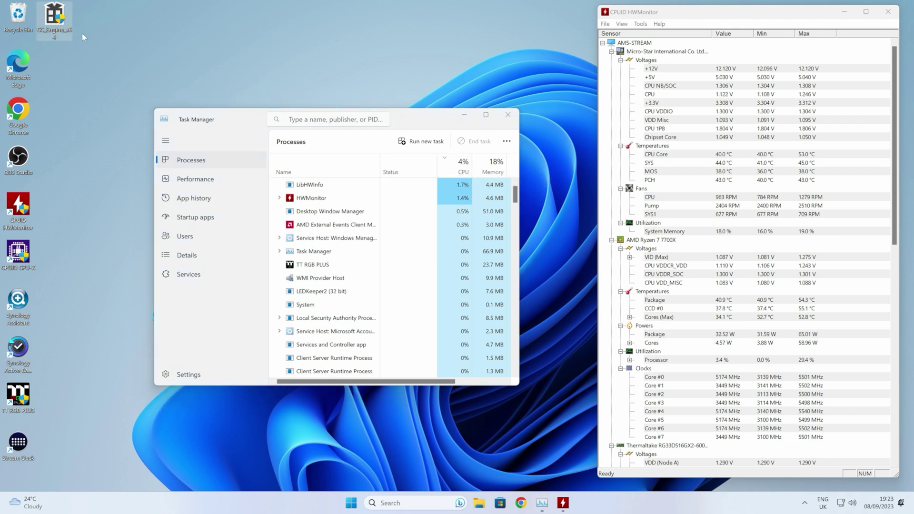
Step: Confirm the desktop CC_Engine_x64 copy is version 3.0.0.52, then open File Explorer at Home
{"action": "mouse_move", "coordinate": [52, 15]}
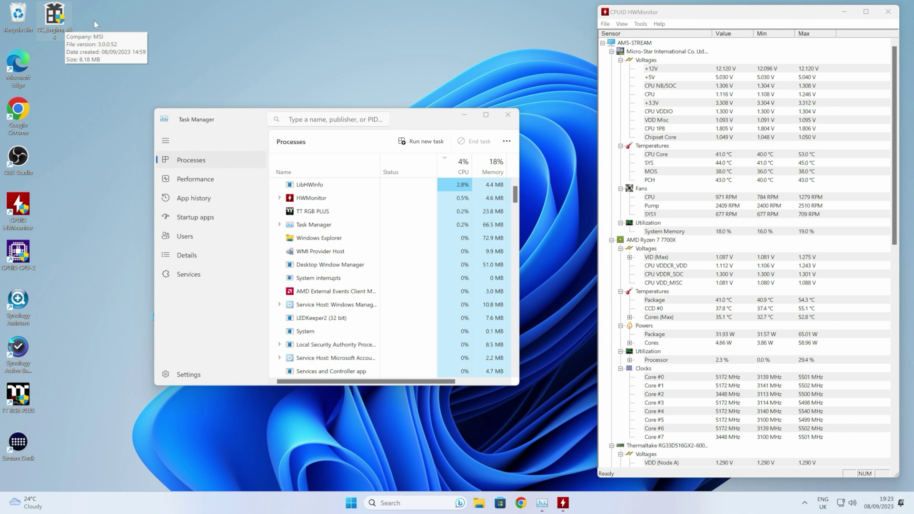
{"action": "right_click", "coordinate": [57, 25]}
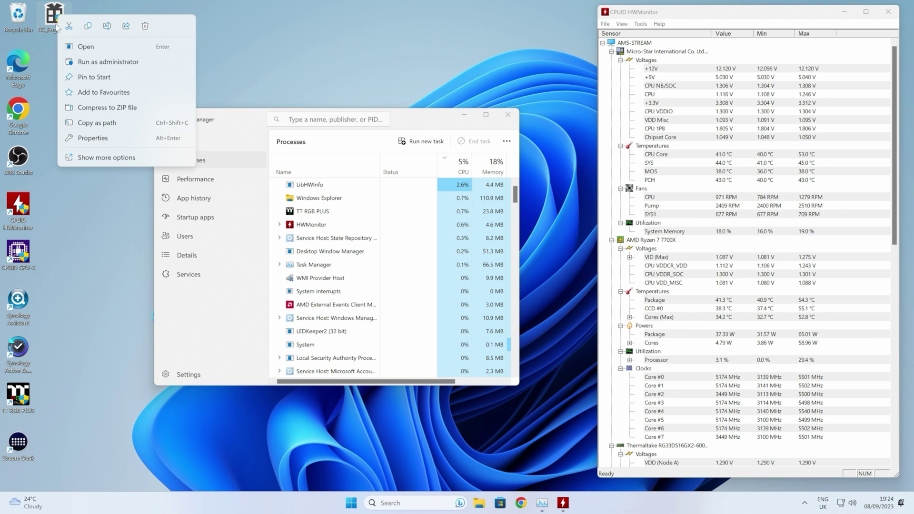
{"action": "key", "text": "Escape"}
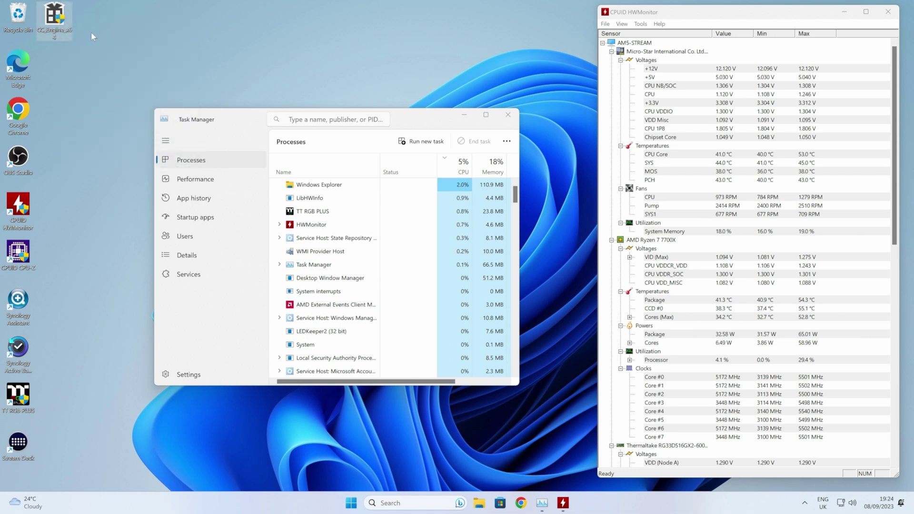
{"action": "left_click", "coordinate": [479, 504]}
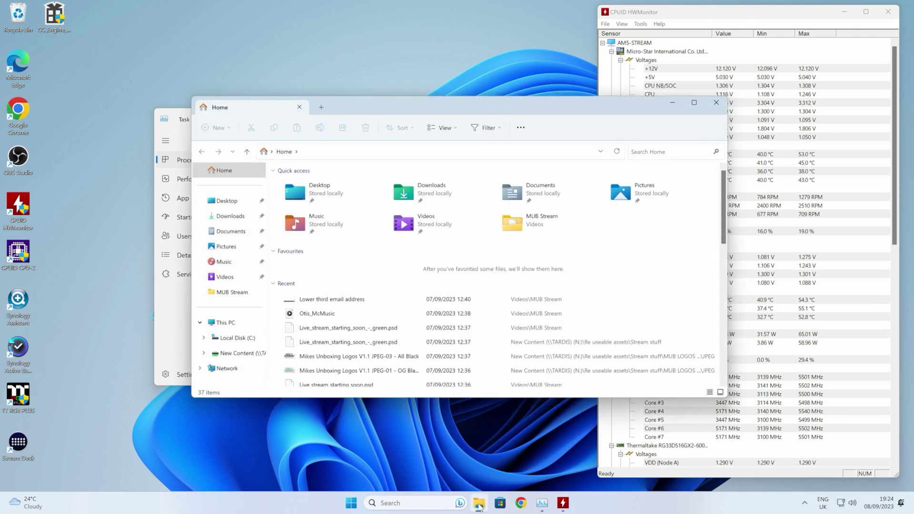
Step: Navigate to C:\Program Files (x86)\MSI\MSI Center\Engine and select CC_Engine_x64
{"action": "left_click", "coordinate": [226, 339]}
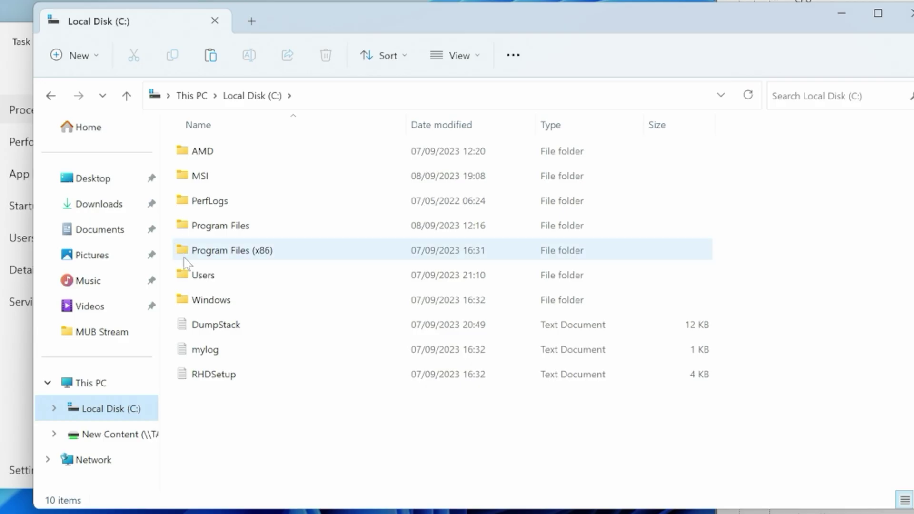
{"action": "left_click", "coordinate": [202, 254]}
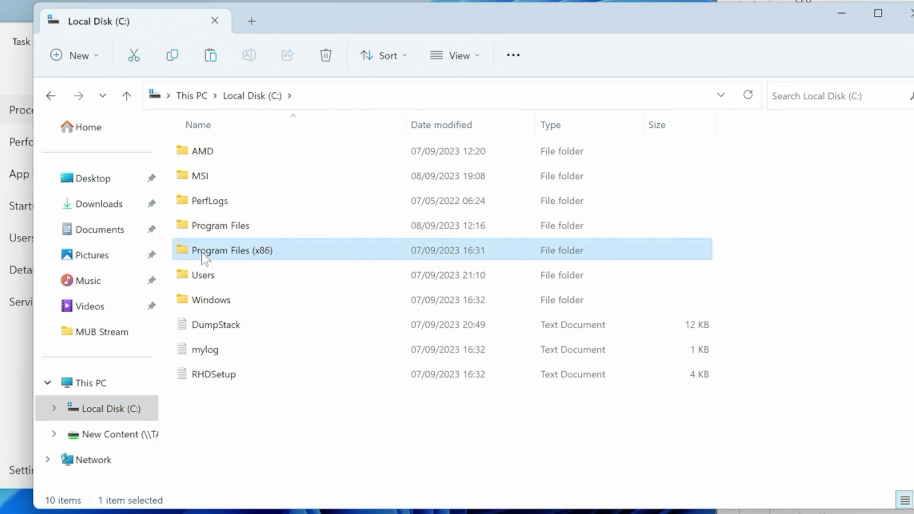
{"action": "double_click", "coordinate": [202, 254]}
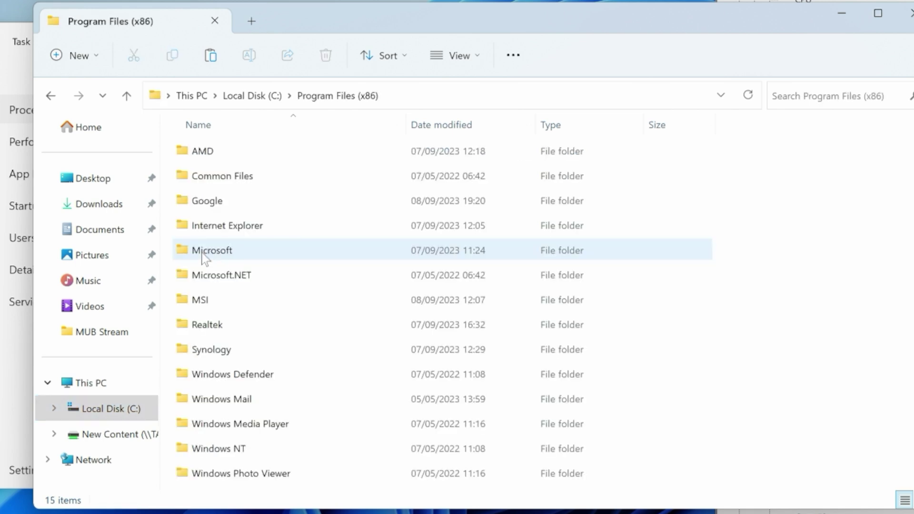
{"action": "double_click", "coordinate": [198, 300]}
{"action": "double_click", "coordinate": [209, 154]}
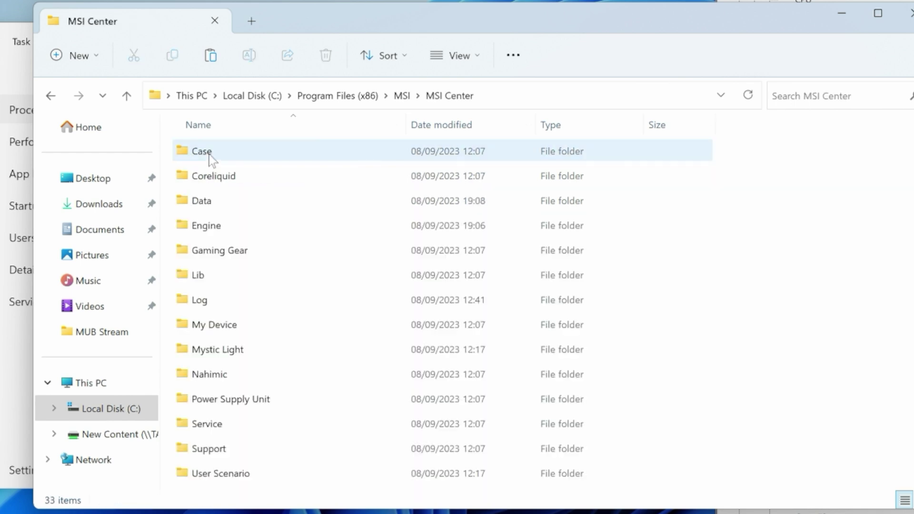
{"action": "double_click", "coordinate": [196, 233]}
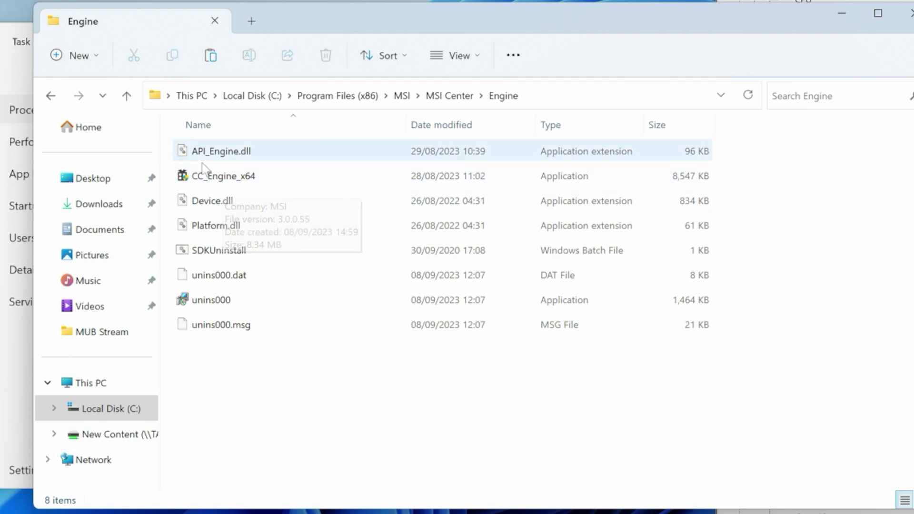
{"action": "left_click", "coordinate": [230, 181]}
Step: Rename CC_Engine_x64 to 'CC_Engine_x64 old', approving the administrator permission prompt
{"action": "left_click", "coordinate": [229, 180]}
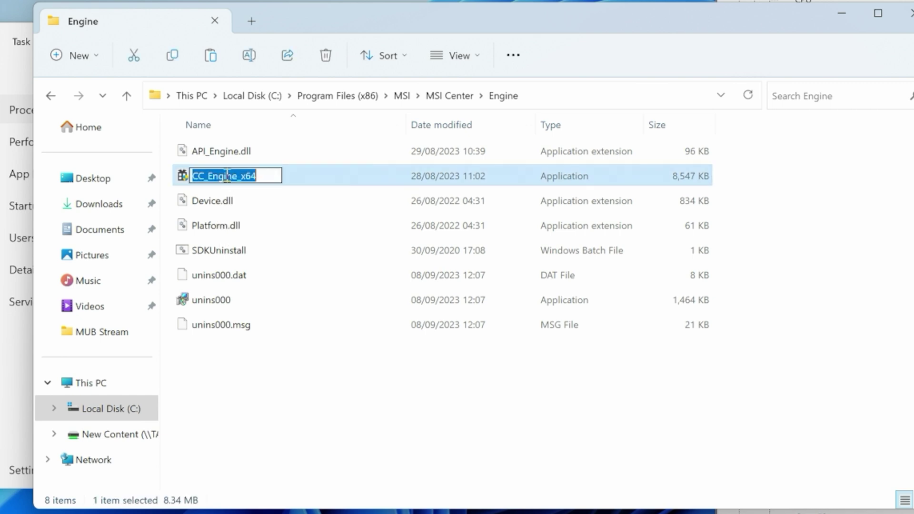
{"action": "key", "text": "End"}
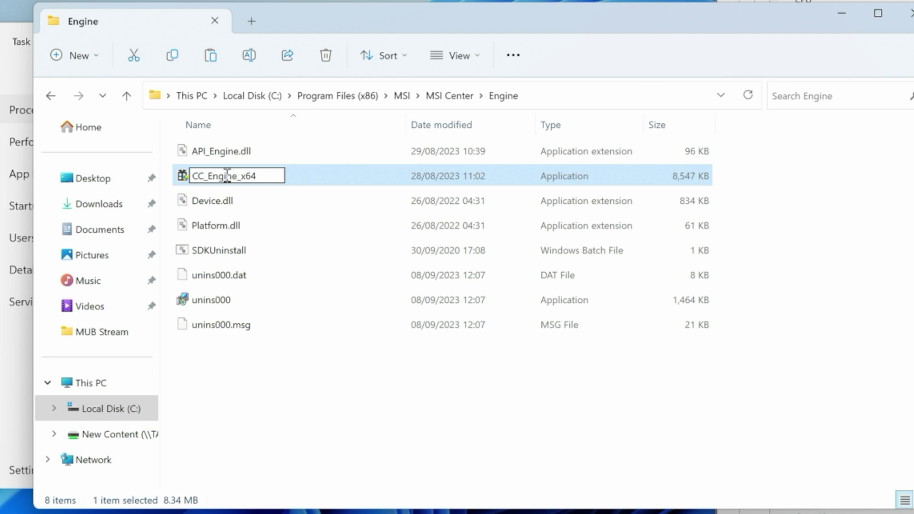
{"action": "type", "text": "old"}
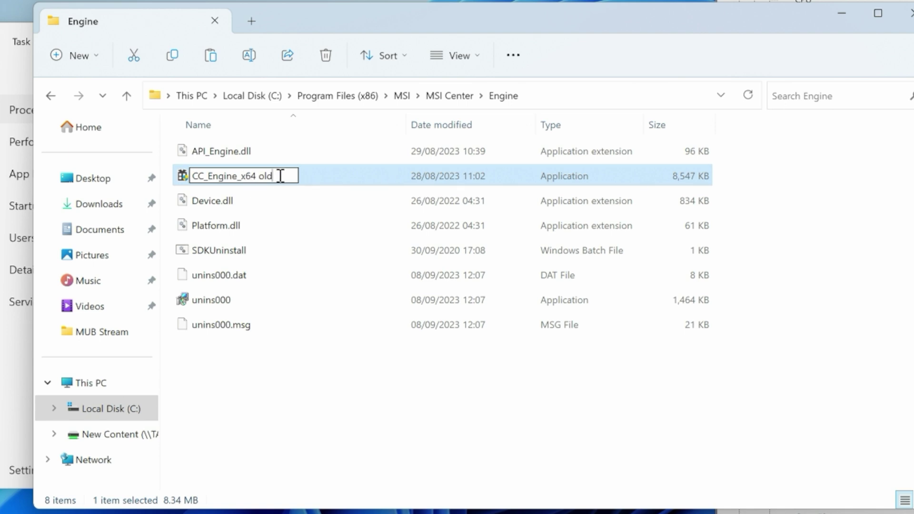
{"action": "left_click", "coordinate": [280, 353]}
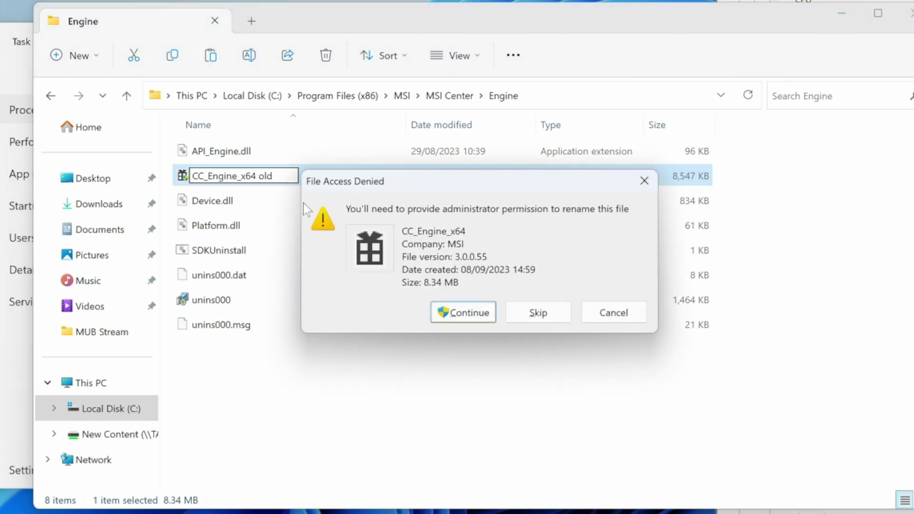
{"action": "left_click", "coordinate": [474, 313]}
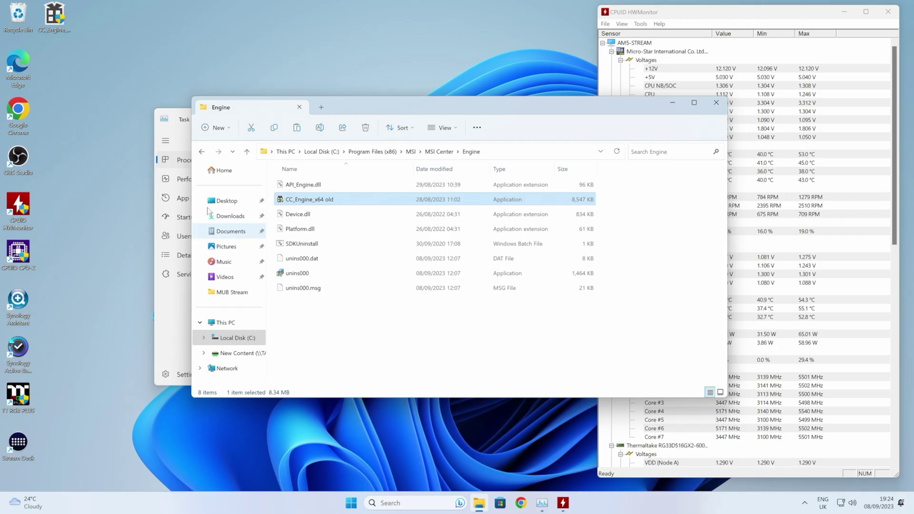
Step: Copy the desktop CC_Engine_x64 and paste it into the Engine folder with administrator approval
{"action": "right_click", "coordinate": [46, 22]}
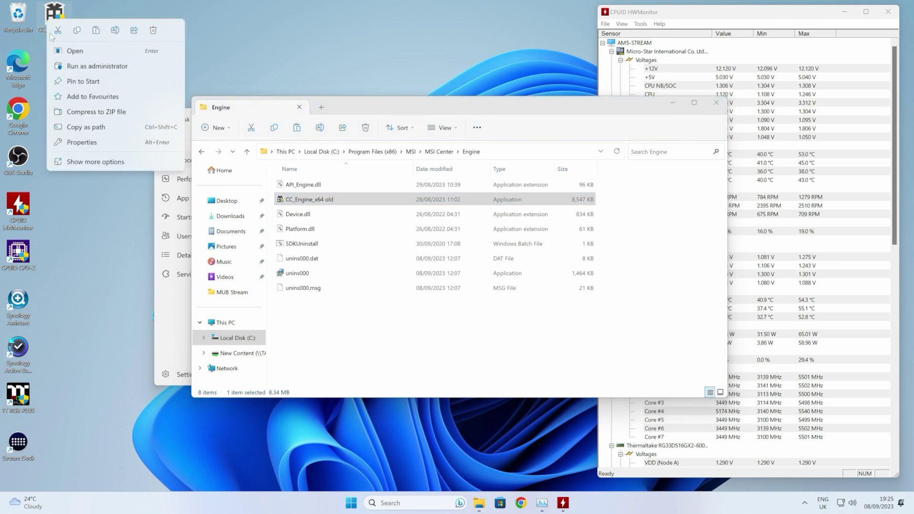
{"action": "key", "text": "Escape"}
{"action": "right_click", "coordinate": [308, 317]}
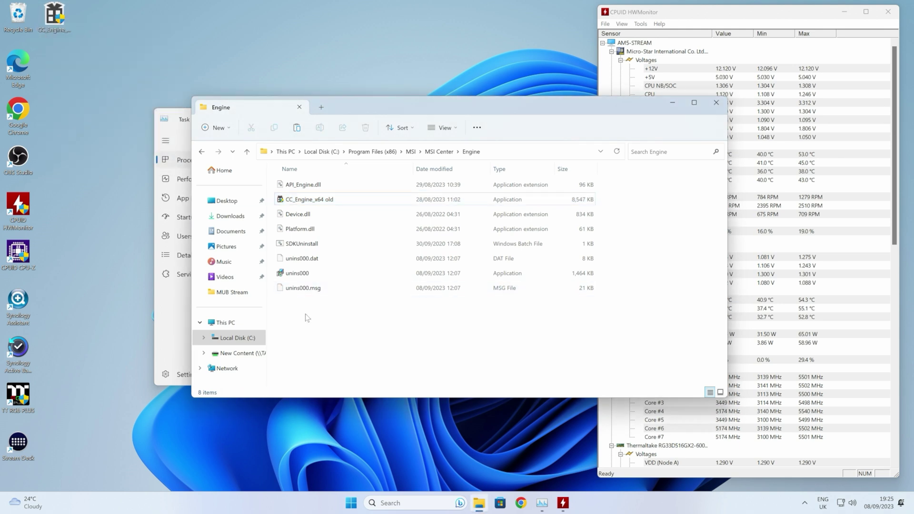
{"action": "left_click", "coordinate": [319, 325]}
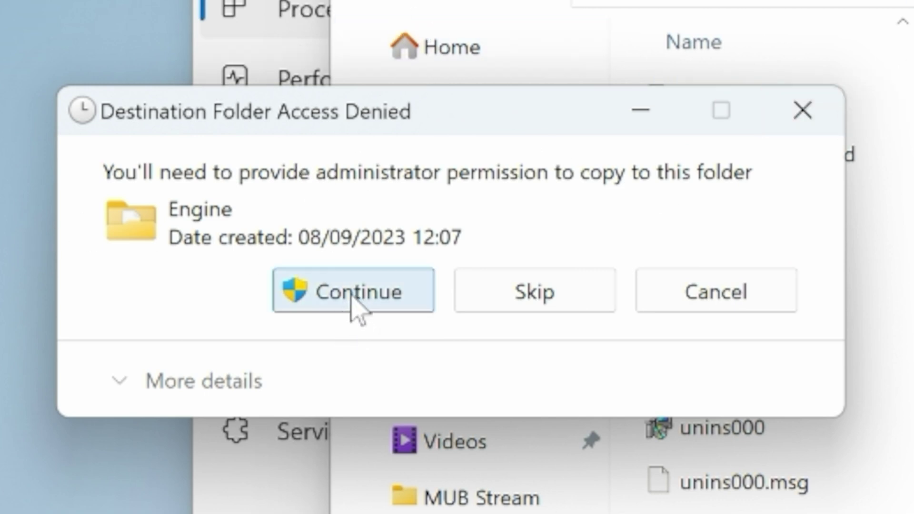
{"action": "left_click", "coordinate": [352, 299]}
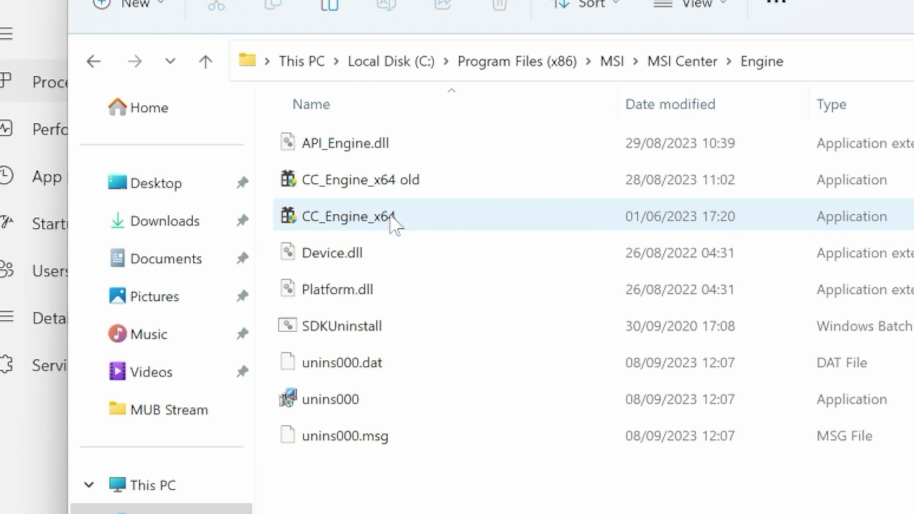
{"action": "mouse_move", "coordinate": [403, 215]}
{"action": "mouse_move", "coordinate": [323, 220]}
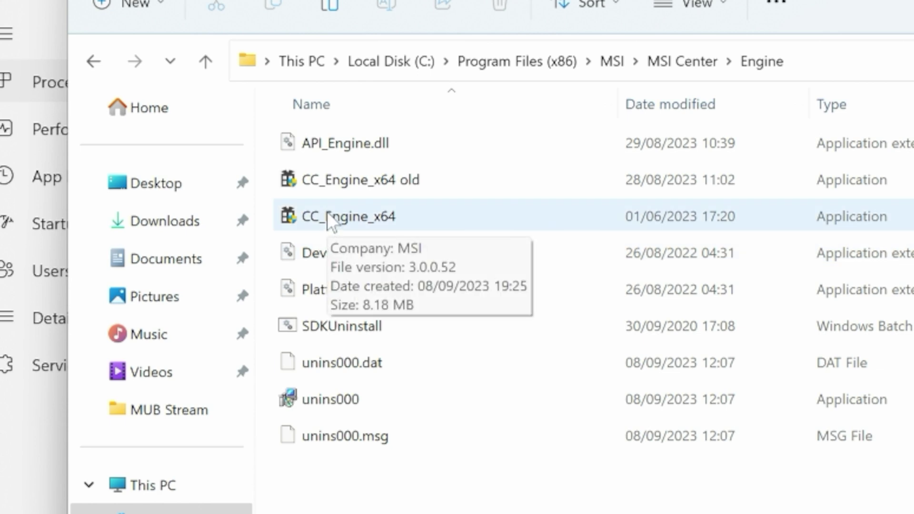
{"action": "mouse_move", "coordinate": [328, 177]}
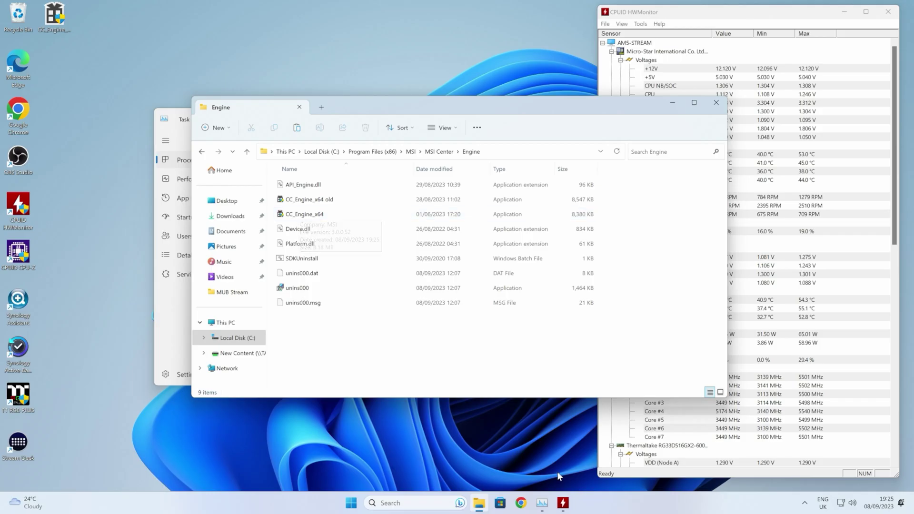
Step: In maximized Chrome, search 'msi b550 gaming plus' and open the MPG B550 Gaming Plus support page
{"action": "left_click", "coordinate": [521, 503]}
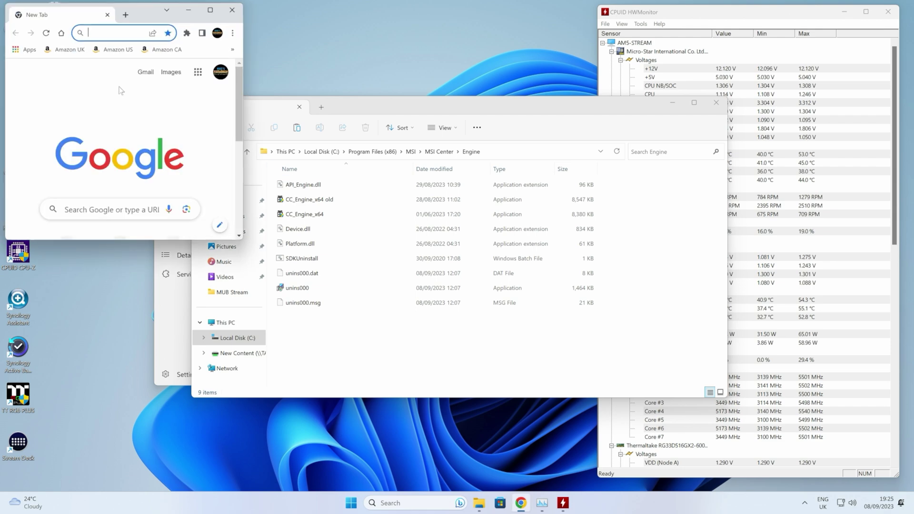
{"action": "left_click", "coordinate": [210, 9]}
{"action": "left_click", "coordinate": [333, 203]}
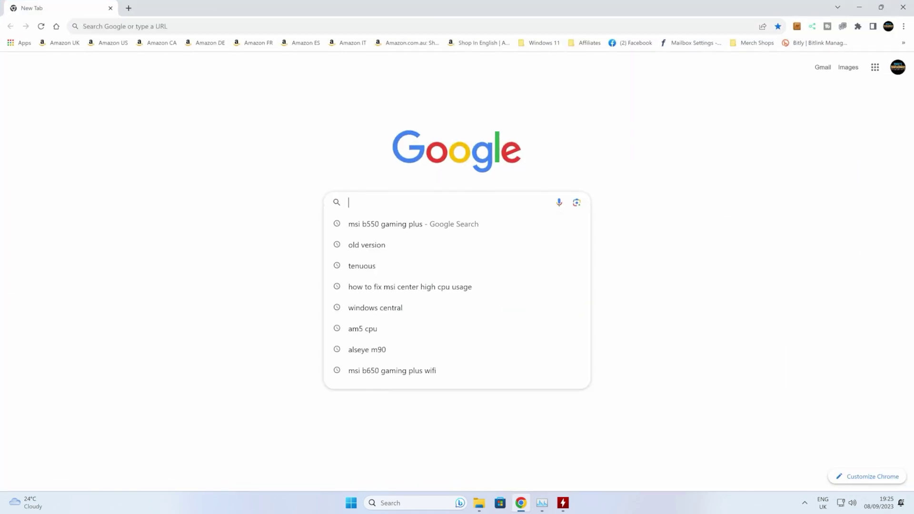
{"action": "left_click", "coordinate": [381, 224]}
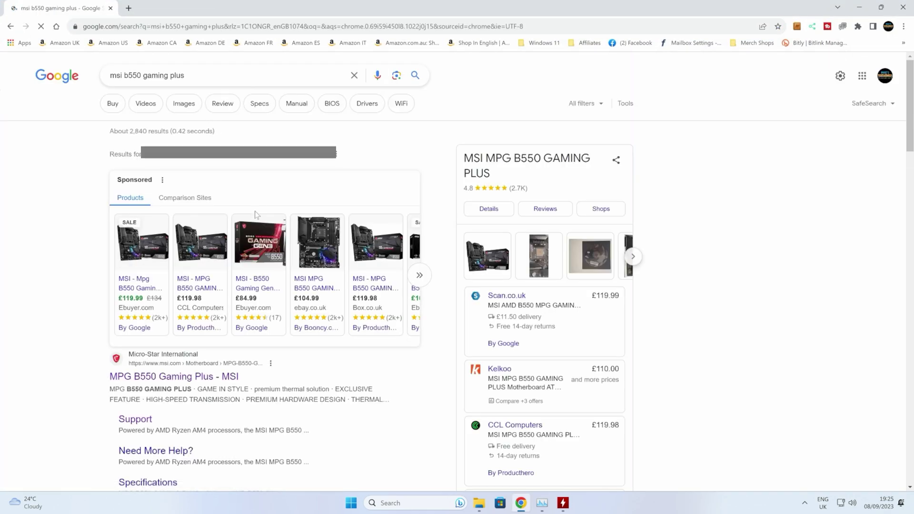
{"action": "left_click", "coordinate": [169, 377]}
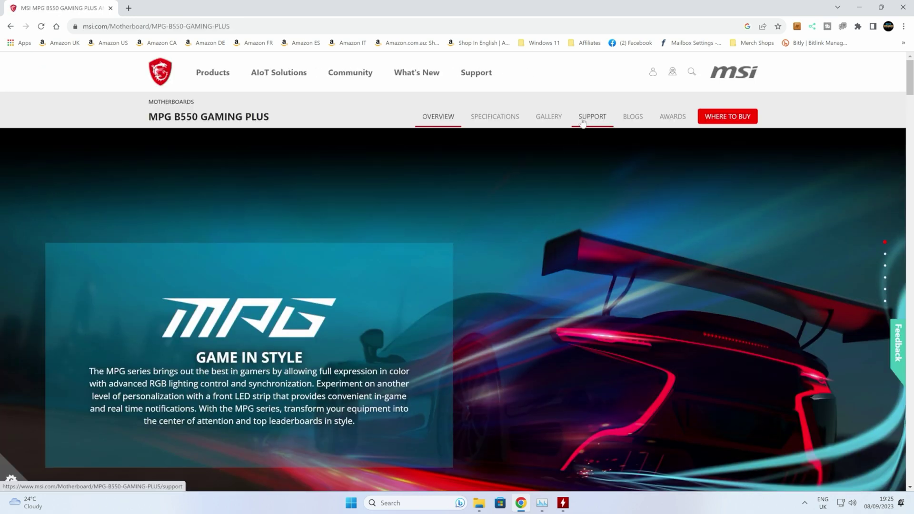
{"action": "left_click", "coordinate": [599, 123]}
Step: Show the MPG B550 Gaming Plus Utility downloads and scroll down to the MSI Center 2.0.24.0 entry
{"action": "scroll", "coordinate": [568, 245], "scroll_direction": "down", "scroll_amount": 5}
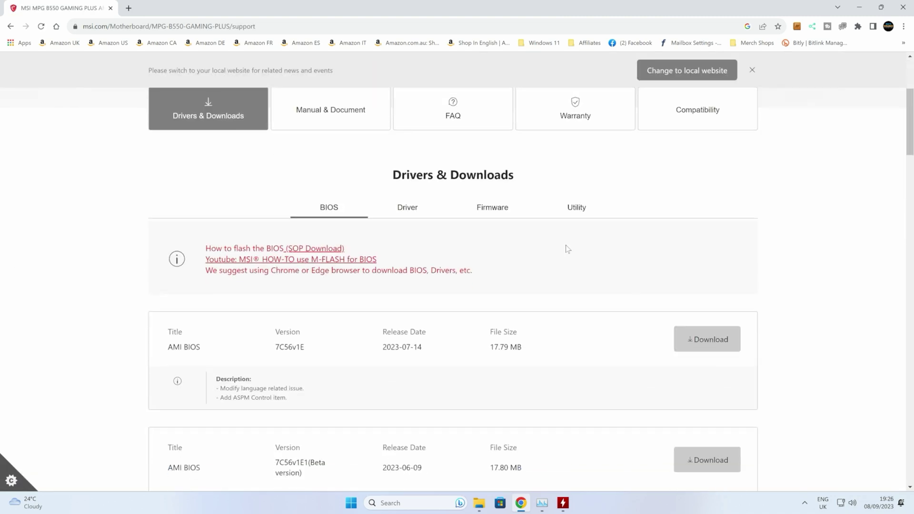
{"action": "left_click", "coordinate": [559, 160]}
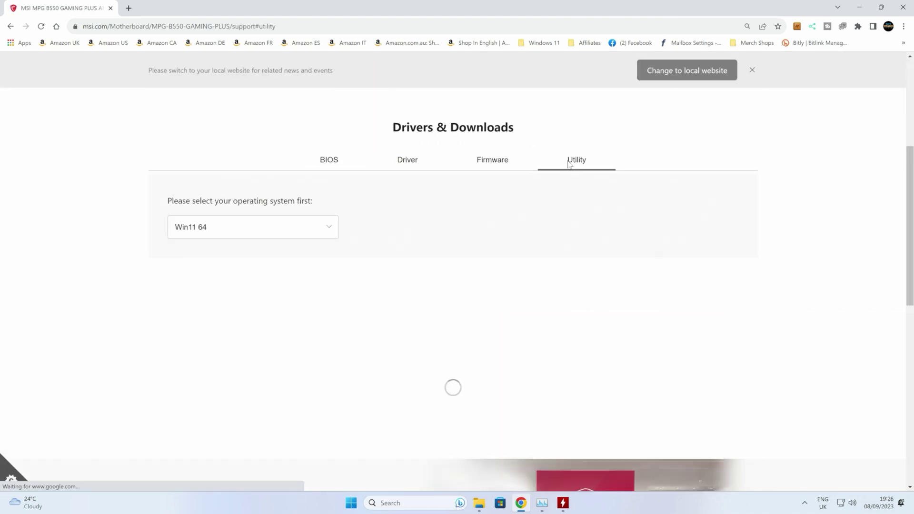
{"action": "scroll", "coordinate": [421, 233], "scroll_direction": "down", "scroll_amount": 3}
{"action": "scroll", "coordinate": [421, 234], "scroll_direction": "down", "scroll_amount": 2}
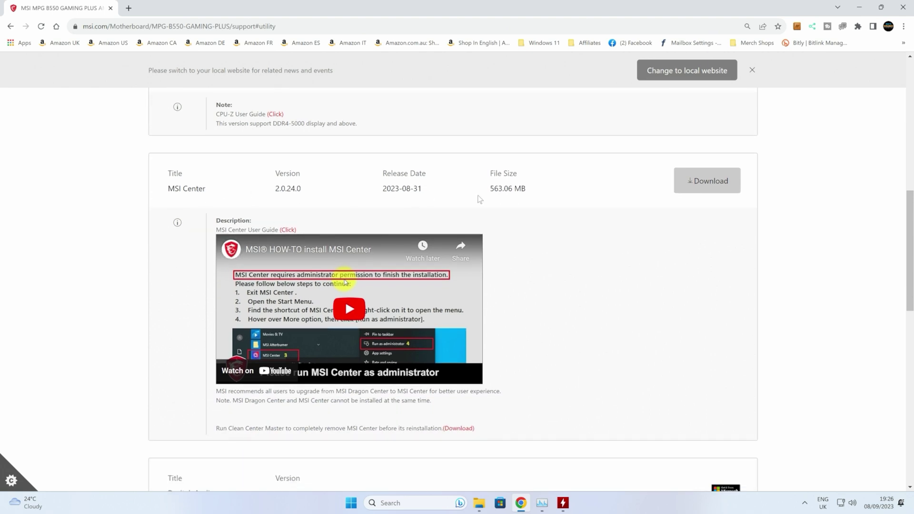
{"action": "scroll", "coordinate": [400, 189], "scroll_direction": "down", "scroll_amount": 2}
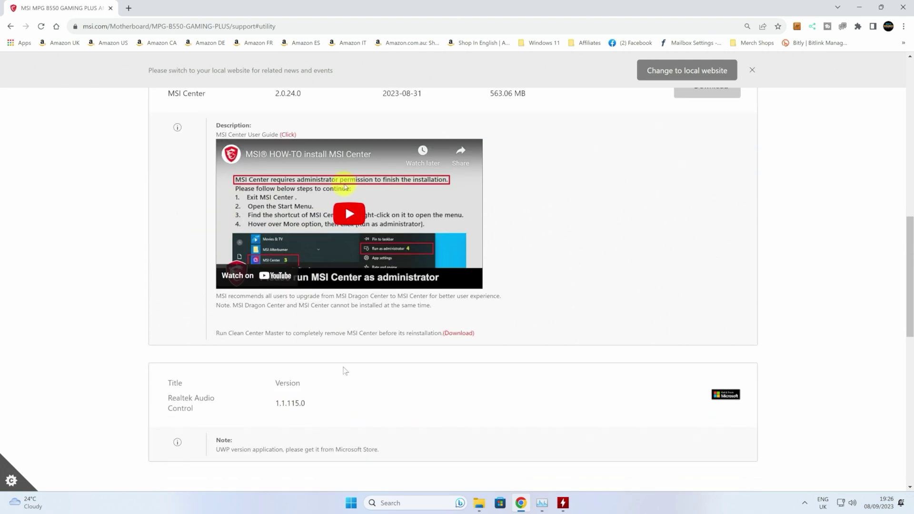
{"action": "scroll", "coordinate": [280, 325], "scroll_direction": "down", "scroll_amount": 1}
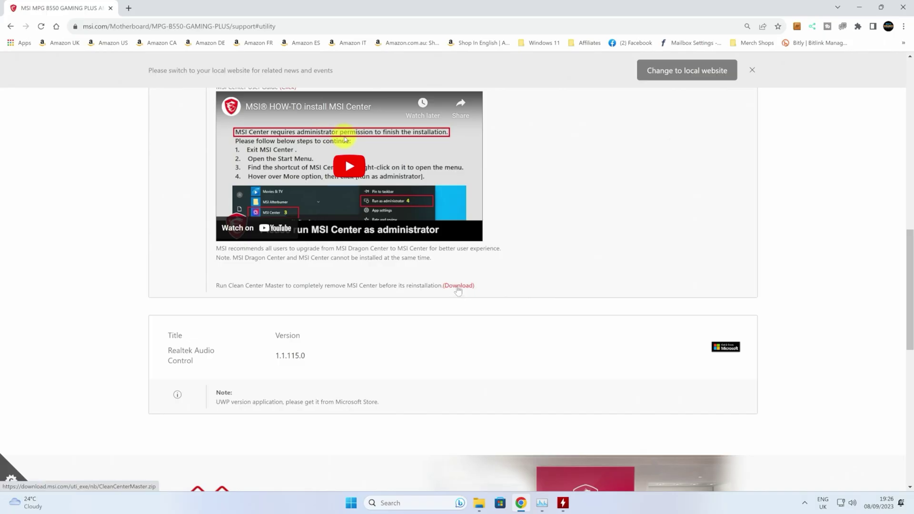
Step: Scroll back to the top of the downloads page and close the MSI website browser window
{"action": "scroll", "coordinate": [459, 310], "scroll_direction": "up", "scroll_amount": 10}
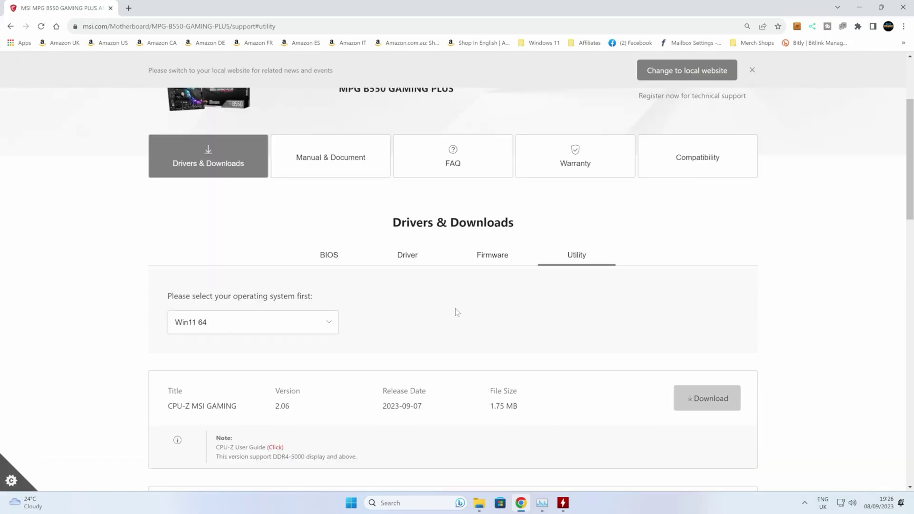
{"action": "scroll", "coordinate": [453, 318], "scroll_direction": "up", "scroll_amount": 3}
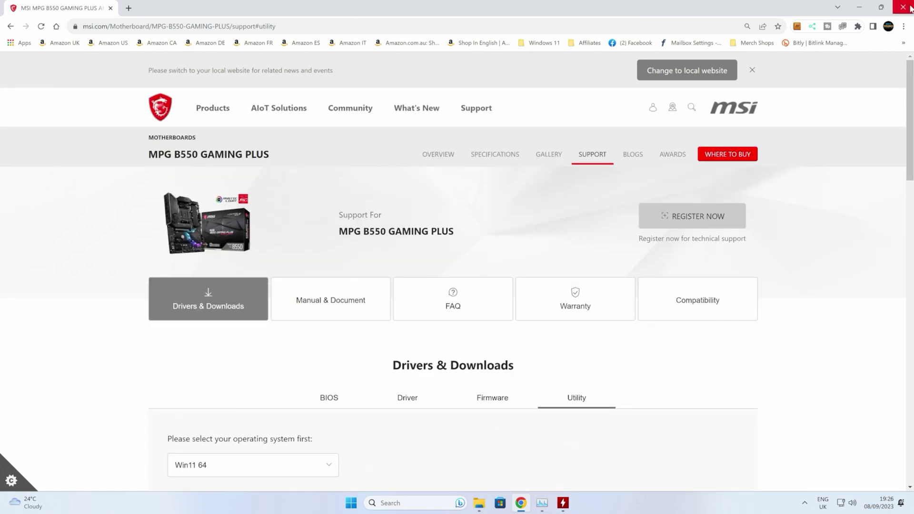
{"action": "left_click", "coordinate": [903, 8]}
Step: Move the File Explorer window showing the Engine folder left and down on the desktop
{"action": "left_click_drag", "start_coordinate": [587, 103], "coordinate": [439, 136]}
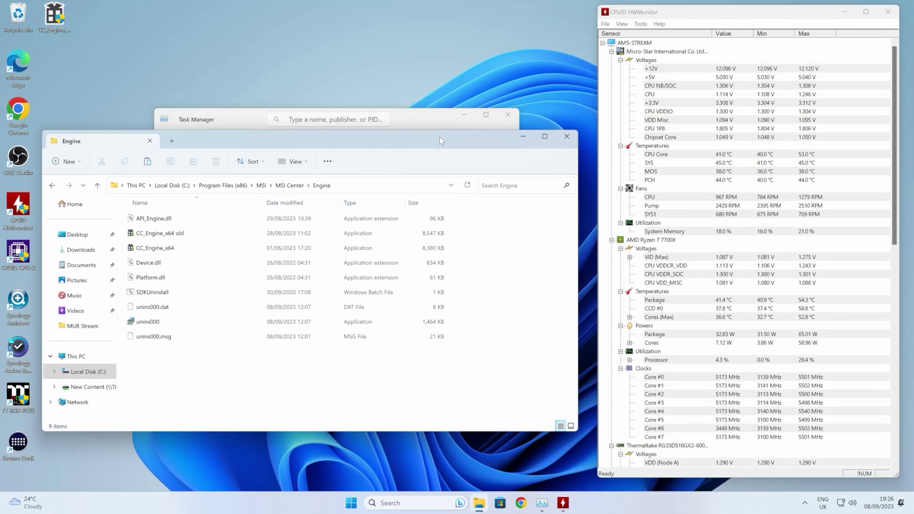